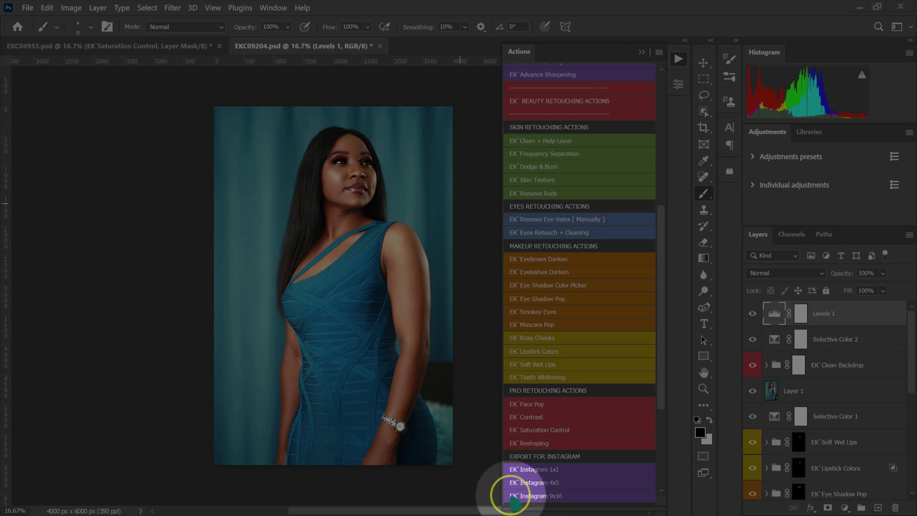
- Play the 'EK Instagram 4x5' action on EKC09204.psd and compare the copy with the original
click(543, 467)
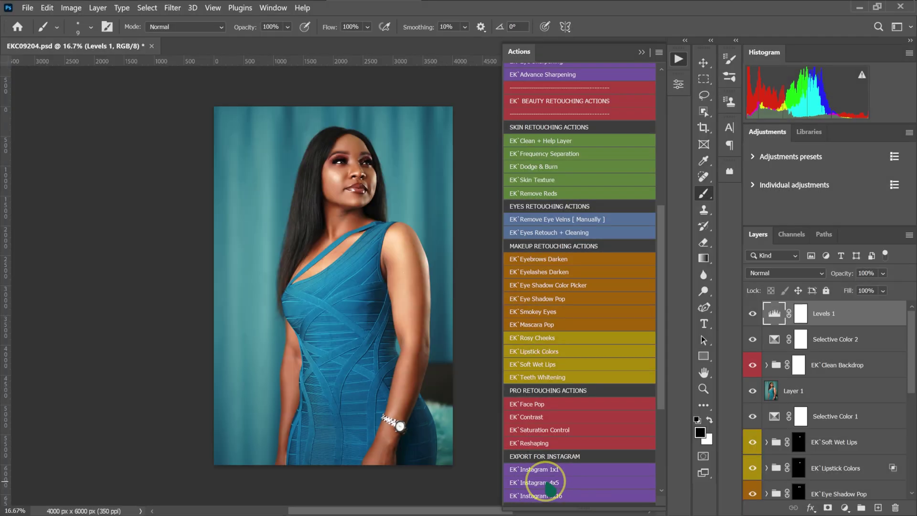
click(546, 483)
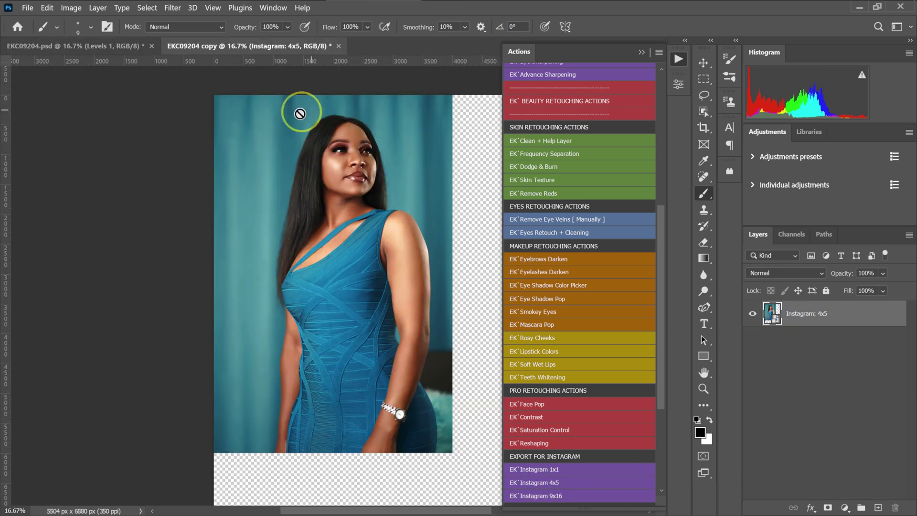
click(127, 46)
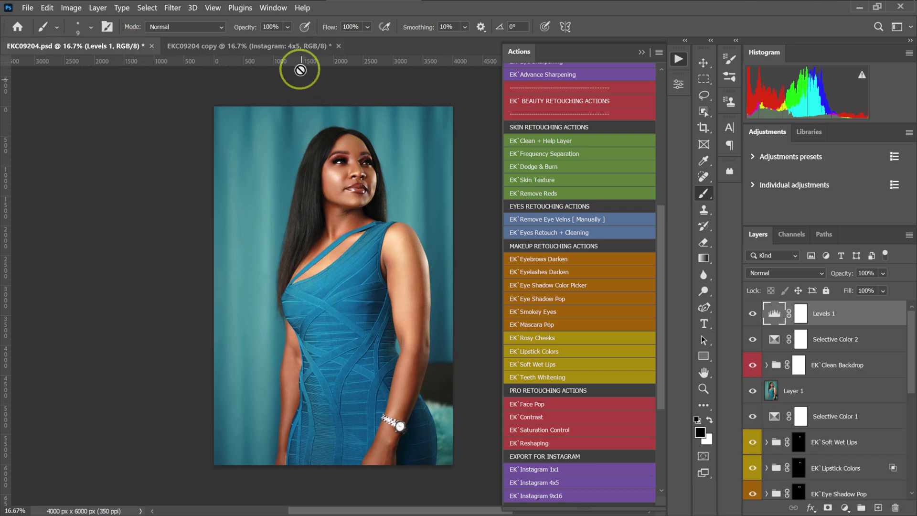
click(301, 45)
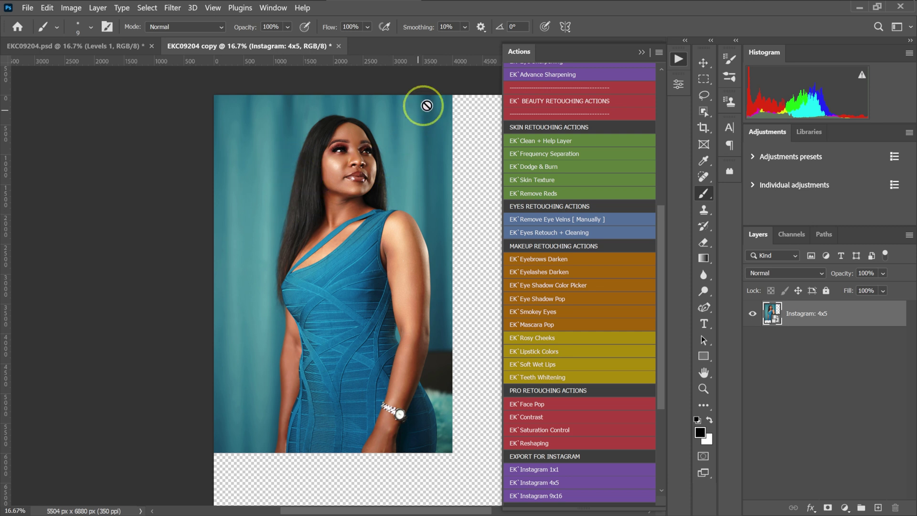
- Put the flattened Instagram: 4x5 layer of the 5504 x 6880 copy into Free Transform
scroll(349, 256, down, 3)
scroll(338, 243, up, 1)
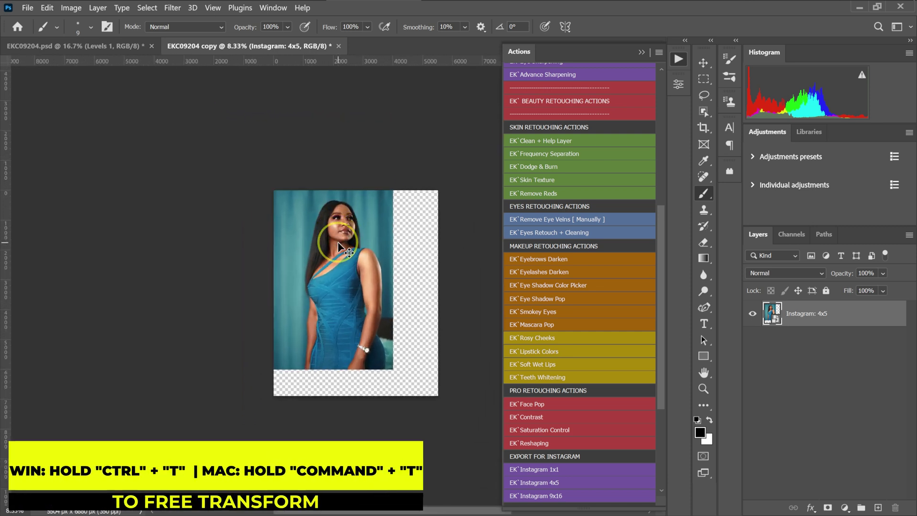
key(ctrl+t)
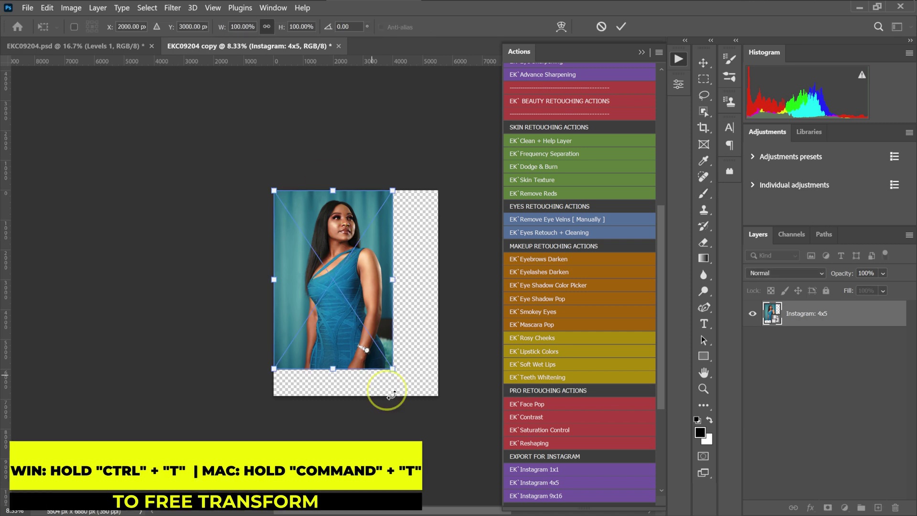
- Scale the portrait to 137.6%, centre it on the 4:5 canvas, and commit the transform
drag(392, 371, 468, 402)
drag(319, 307, 279, 312)
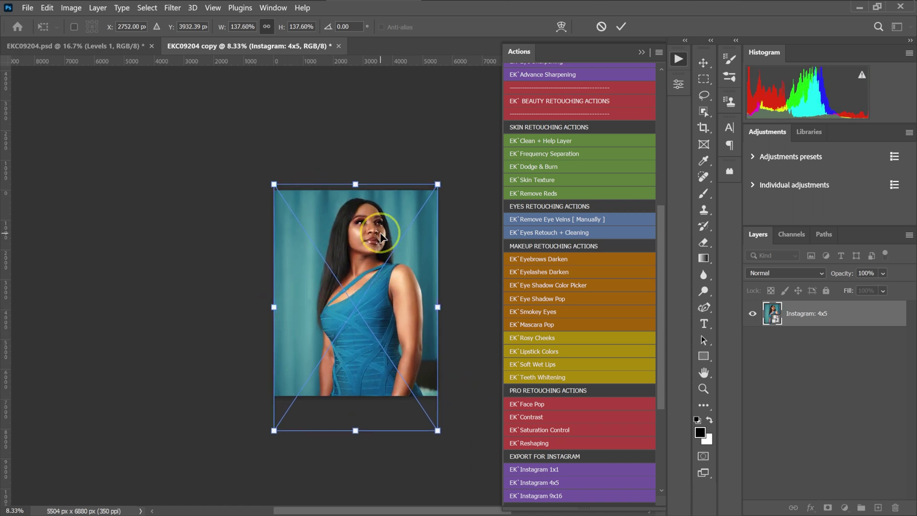
drag(364, 250, 384, 298)
double_click(365, 291)
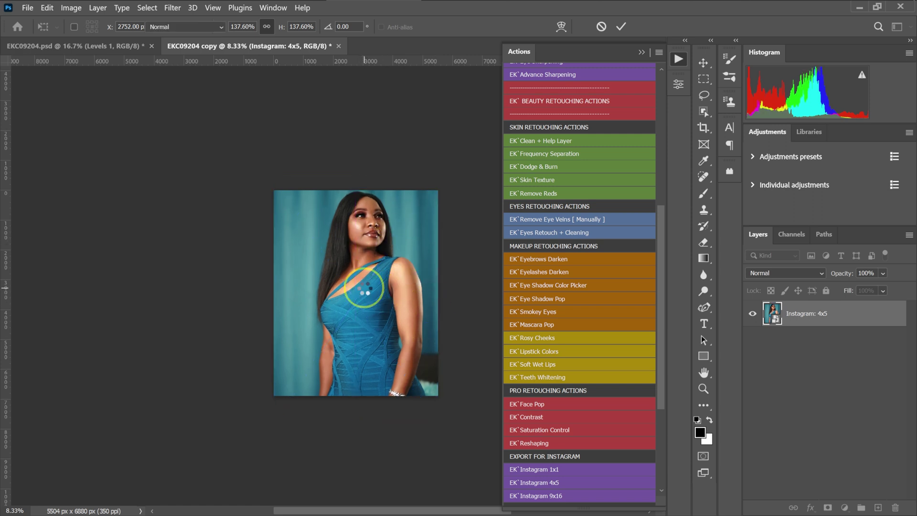
key(ctrl+plus)
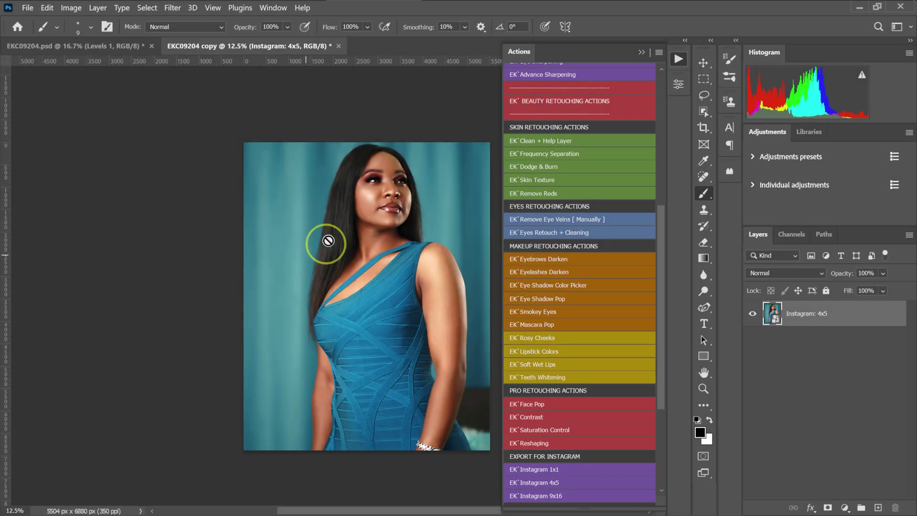
- Hide Selective Color 2 on EKC09204.psd for a teal look, then replay 'EK Instagram 4x5'
click(110, 46)
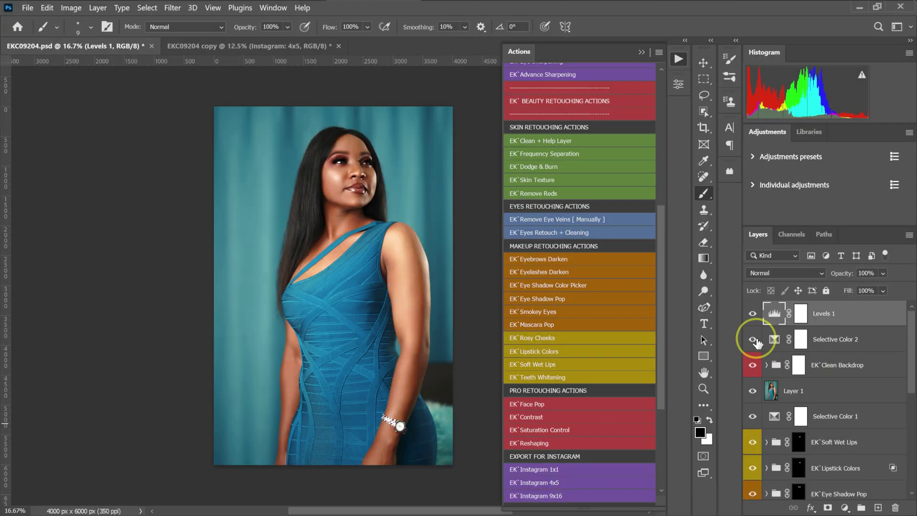
click(753, 340)
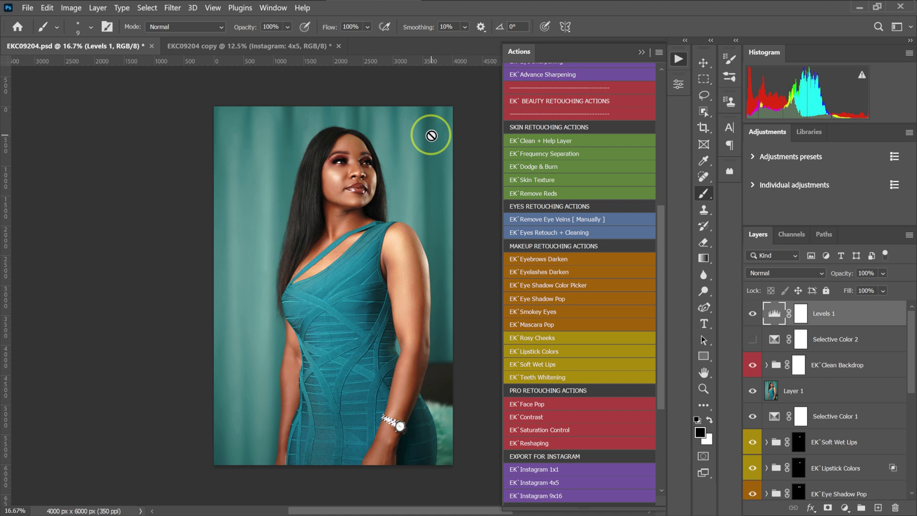
click(261, 46)
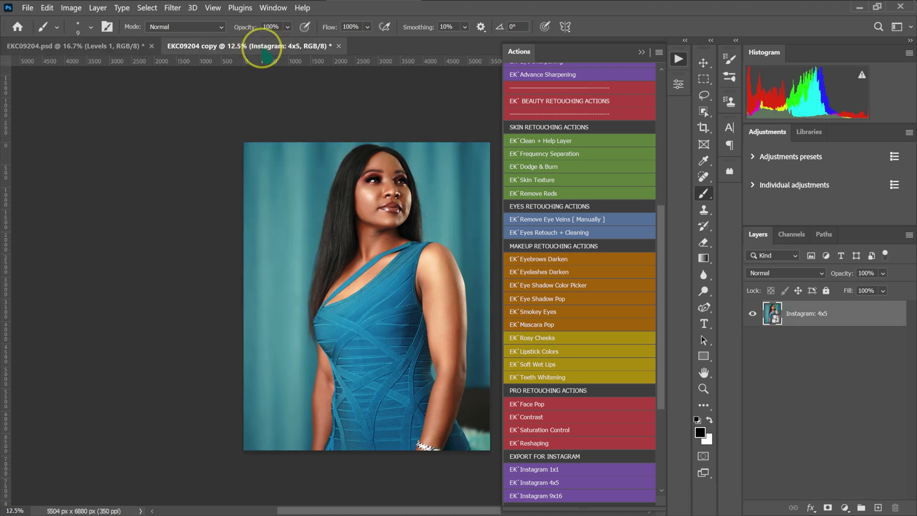
click(116, 46)
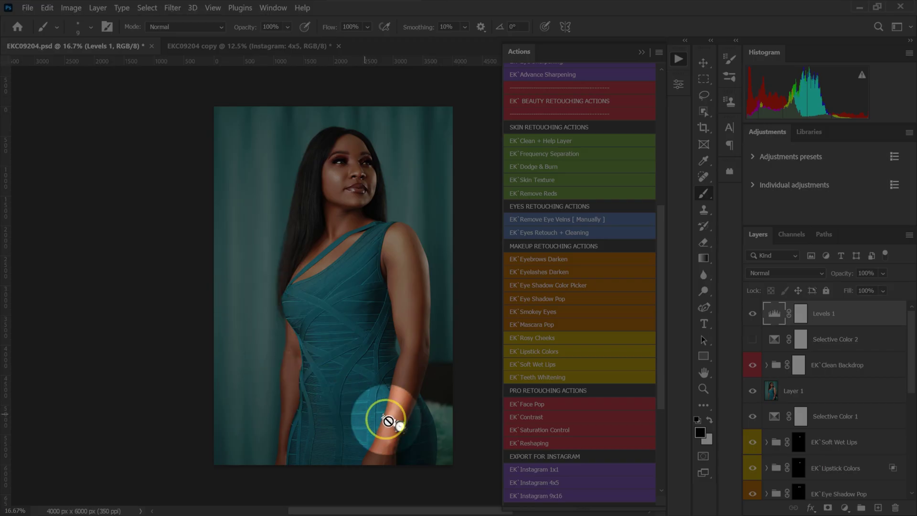
click(538, 470)
click(552, 483)
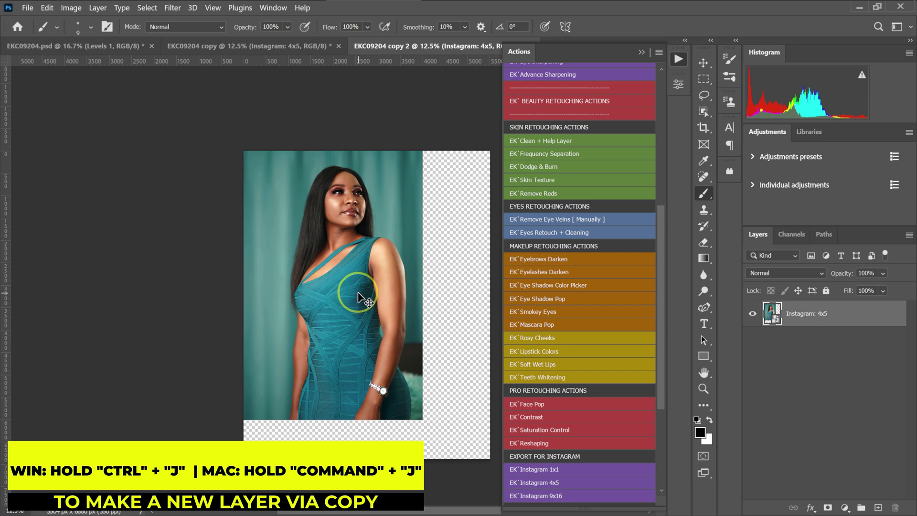
- Duplicate the Instagram: 4x5 layer and enlarge the lower one to 138.36%, moved up to fill gaps
key(ctrl+j)
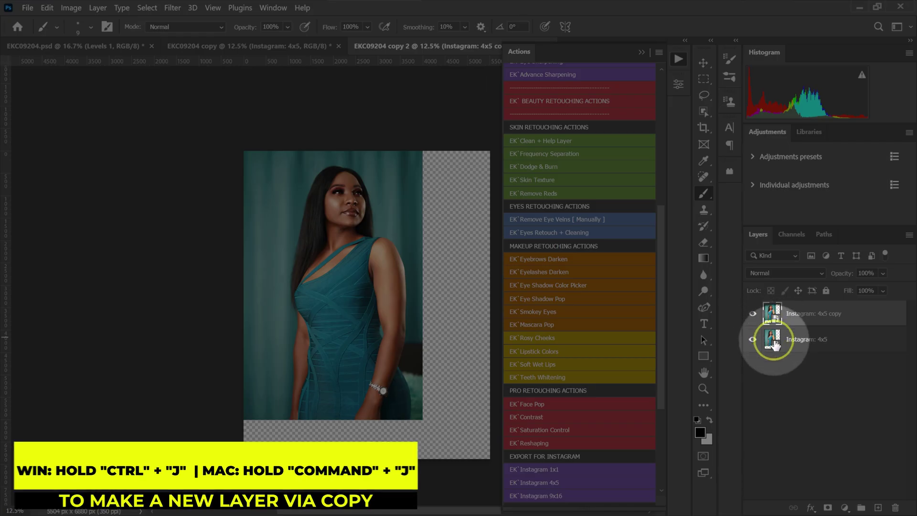
click(807, 342)
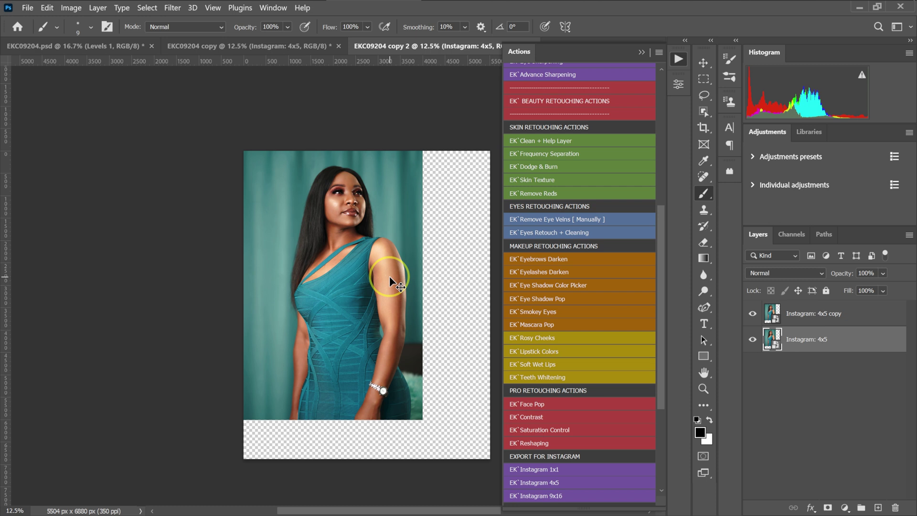
key(ctrl+t)
drag(423, 419, 598, 446)
drag(424, 380, 447, 308)
click(622, 27)
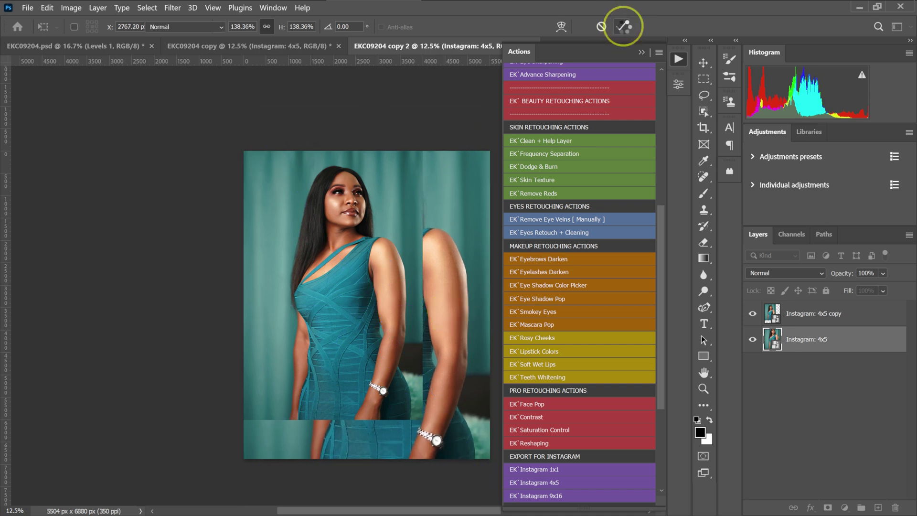
key(b)
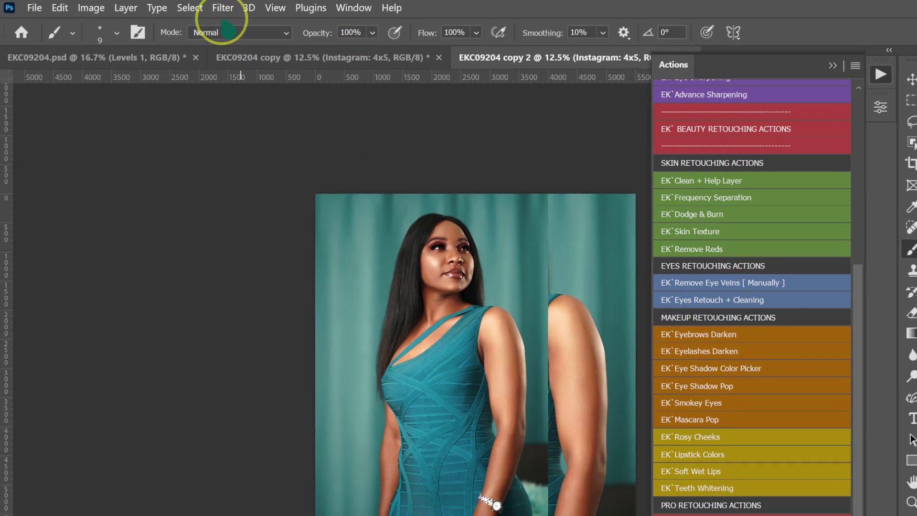
click(172, 8)
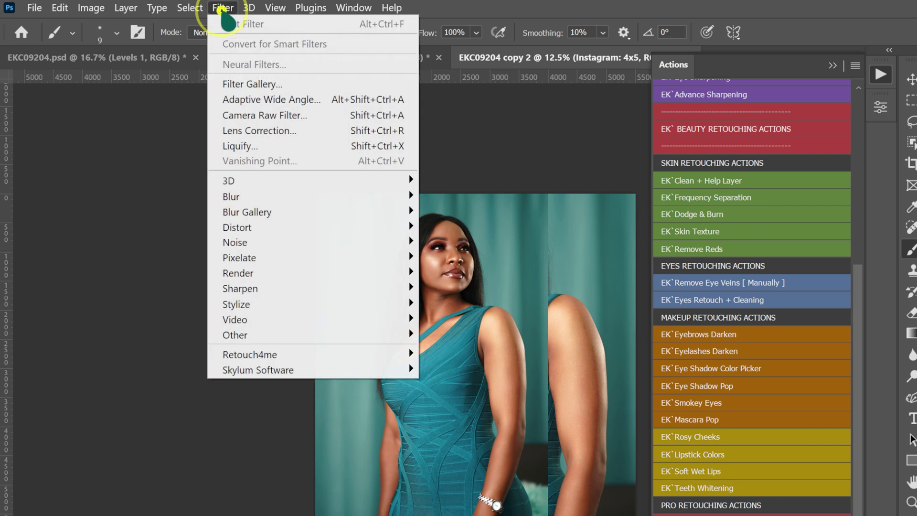
- Apply a 150.3 px Gaussian Blur smart filter to the lower Instagram: 4x5 layer
mouse_move(183, 152)
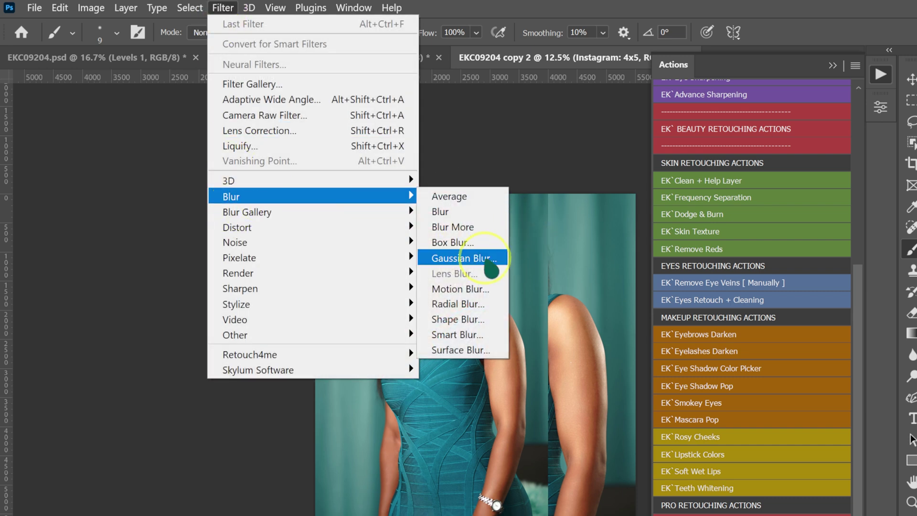
click(487, 261)
drag(588, 209, 736, 171)
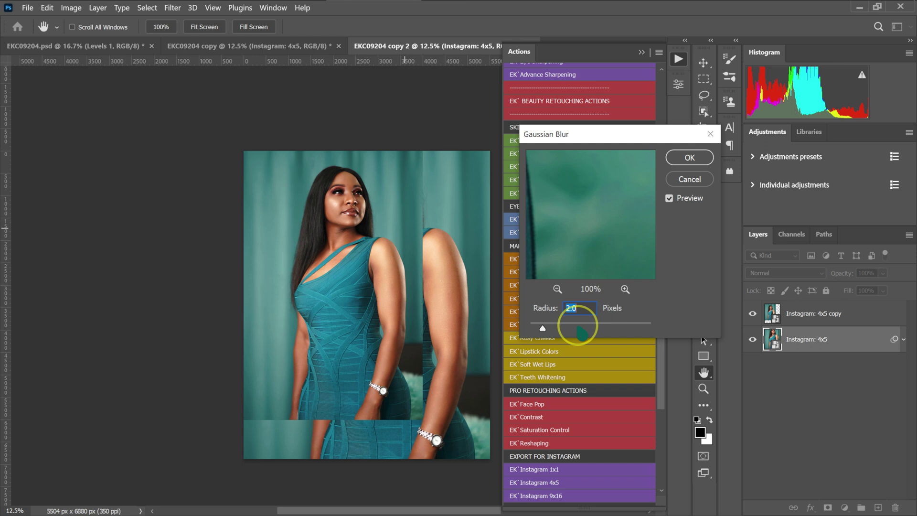
drag(578, 327, 613, 327)
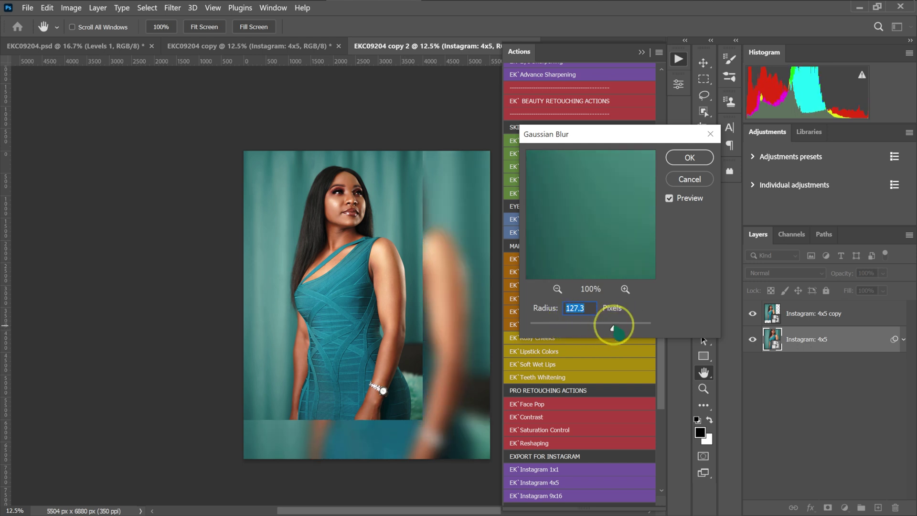
mouse_move(614, 329)
mouse_down()
mouse_move(589, 304)
mouse_move(617, 329)
mouse_up()
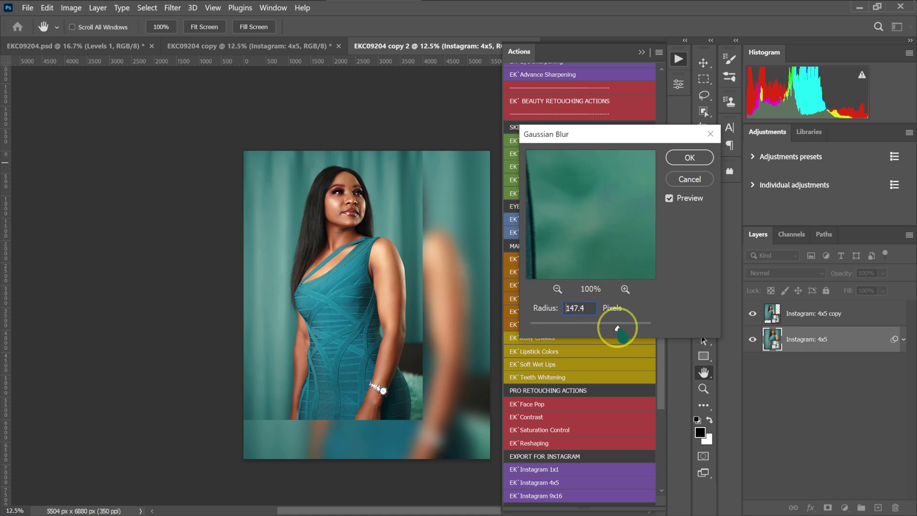
click(688, 157)
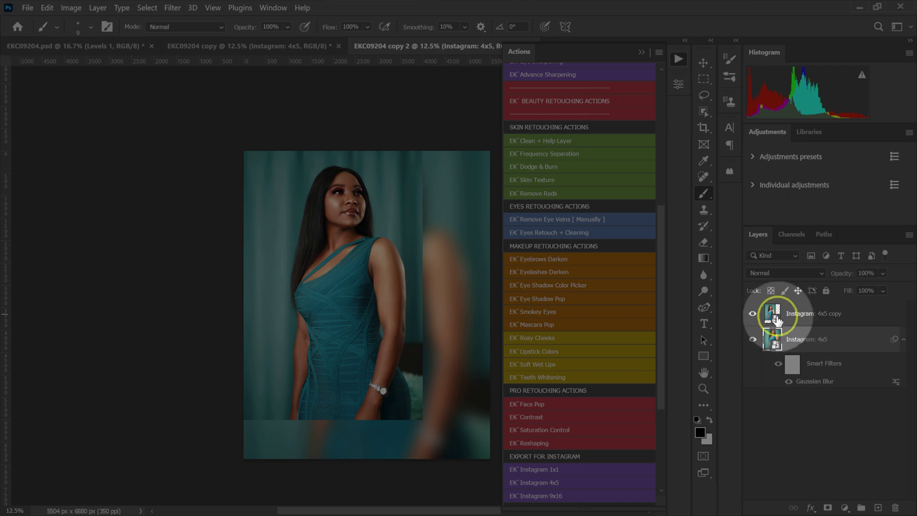
click(798, 316)
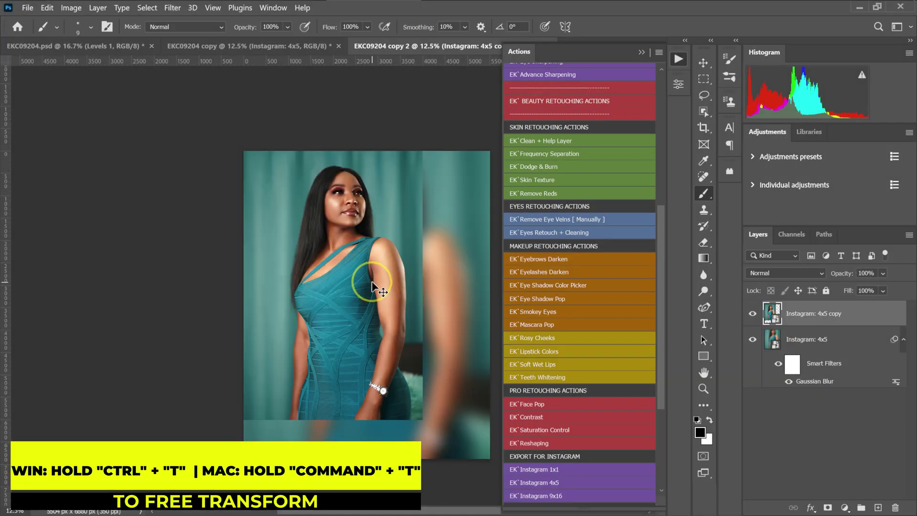
- Scale the Instagram: 4x5 copy layer to 115.2% and shift it right over the blurred background
key(ctrl+t)
drag(422, 421, 475, 452)
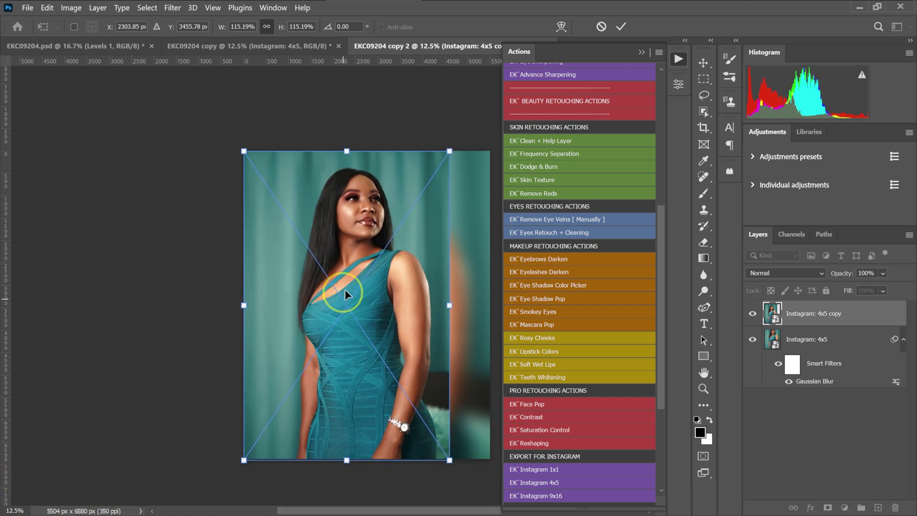
drag(351, 258, 371, 258)
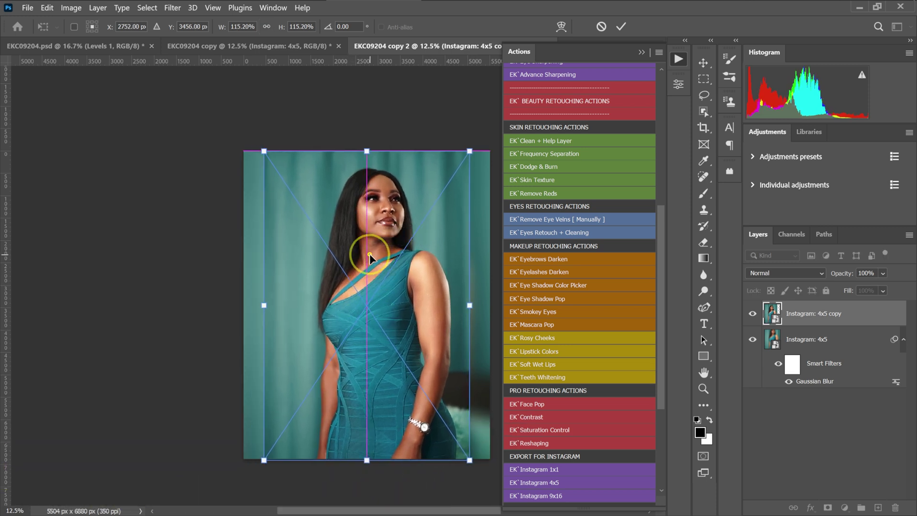
click(622, 27)
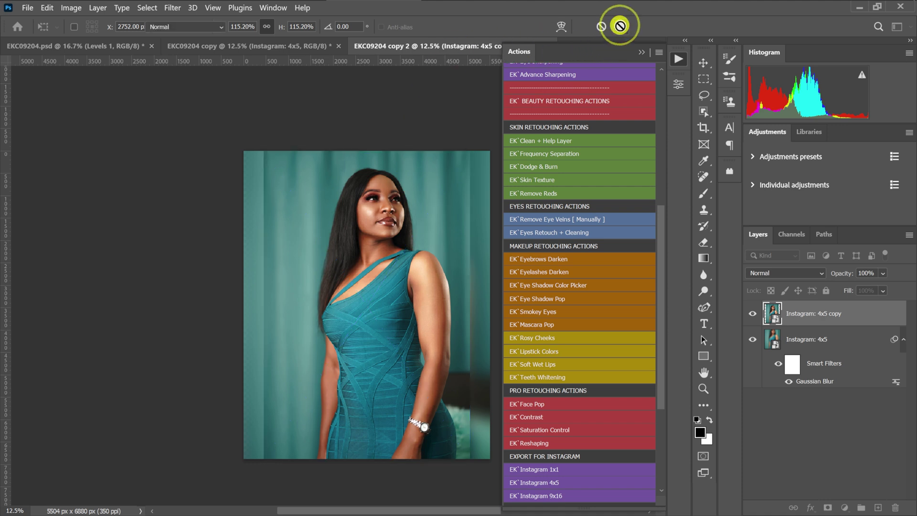
key(b)
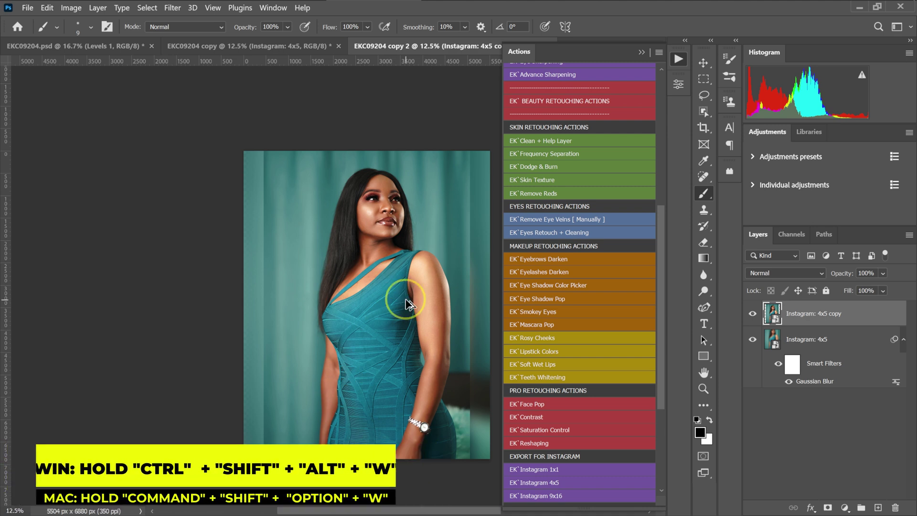
- Export the 4:5 image as a quality-7 JPG, saving EKC09204 copy 2.jpg to the Desktop
key(ctrl+shift+alt+w)
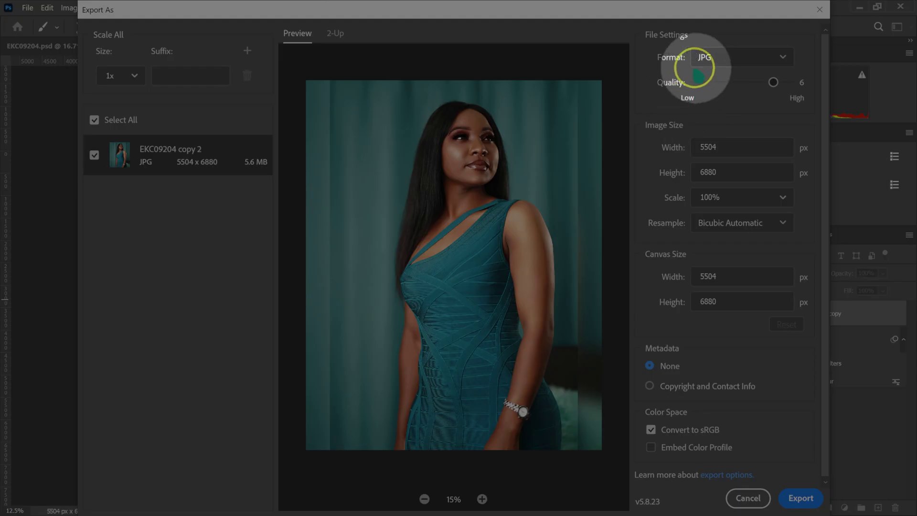
click(717, 57)
click(707, 100)
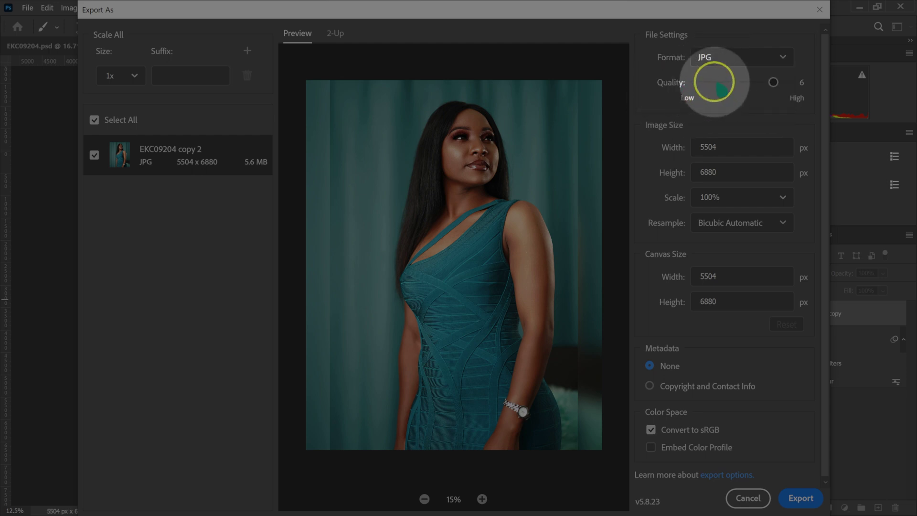
click(788, 81)
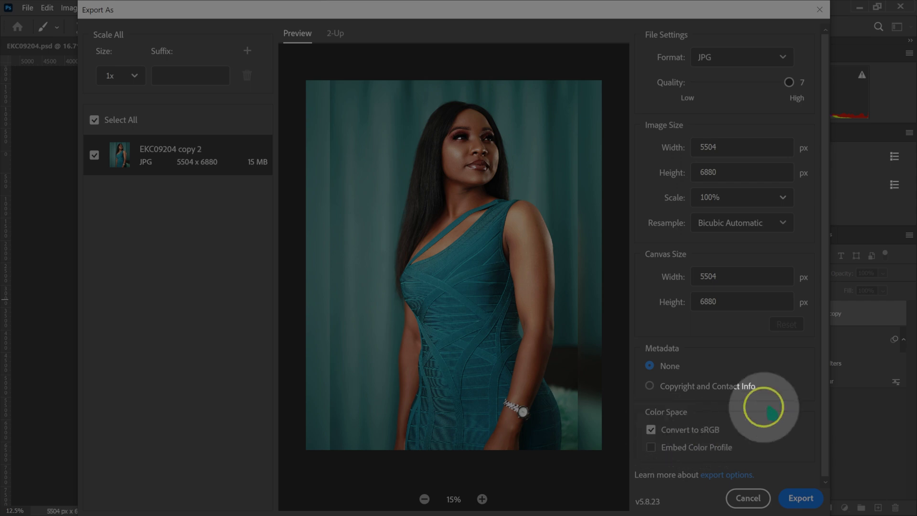
click(801, 500)
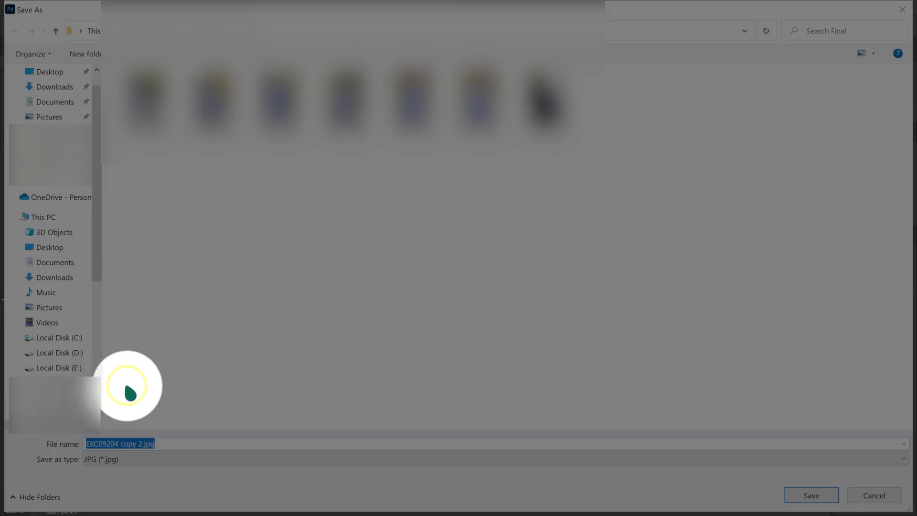
click(54, 249)
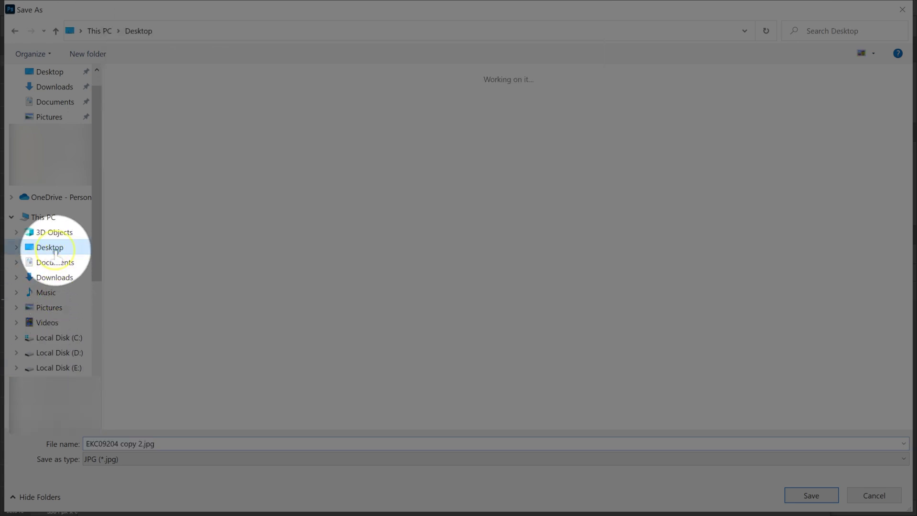
click(808, 497)
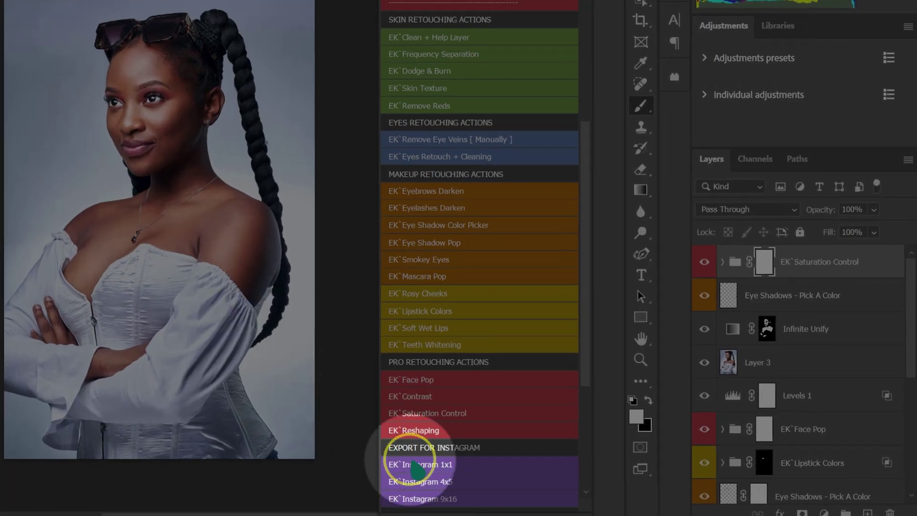
- Run the 'EK Instagram 9x16' action on EKC04933 to make a 4644 x 8256 copy
click(548, 500)
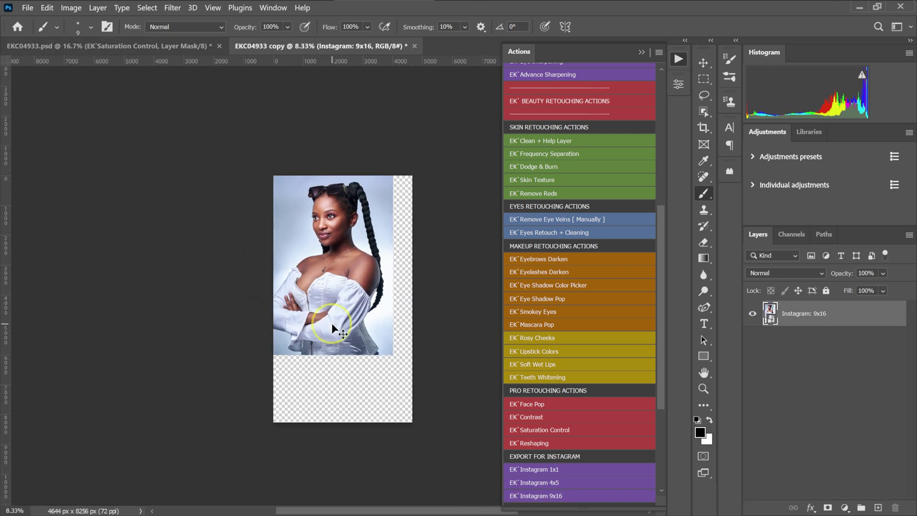
scroll(396, 267, down, 2)
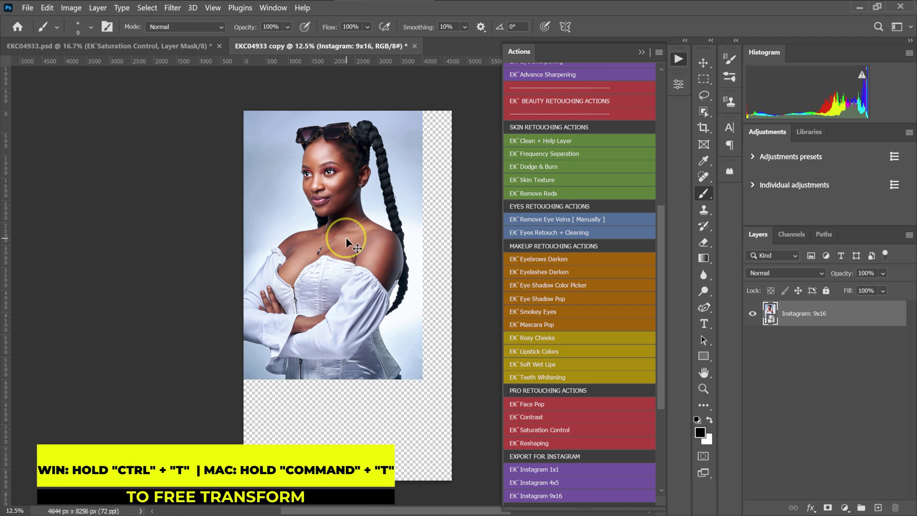
- Scale the 9:16 portrait to 137.6%, centre it on the canvas, and commit the transform
key(ctrl+t)
drag(327, 374, 343, 491)
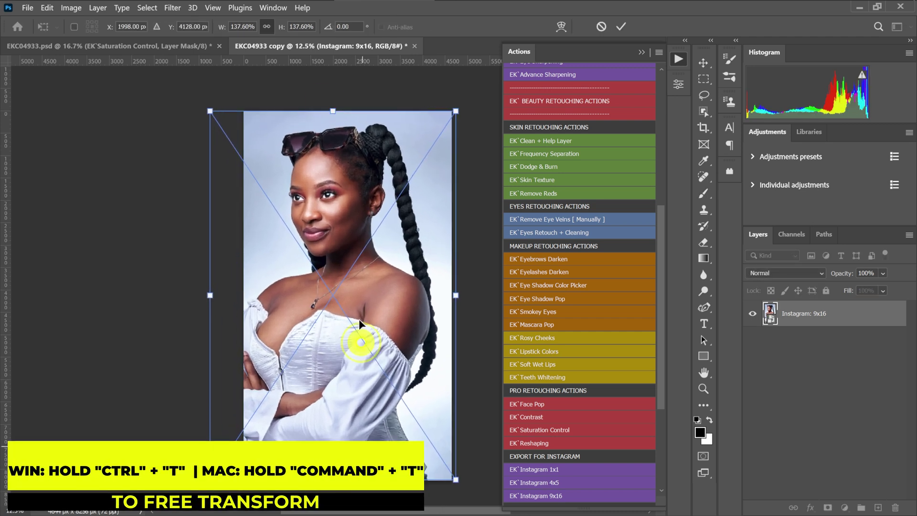
drag(365, 301, 380, 296)
drag(316, 164, 348, 98)
key(ctrl+z)
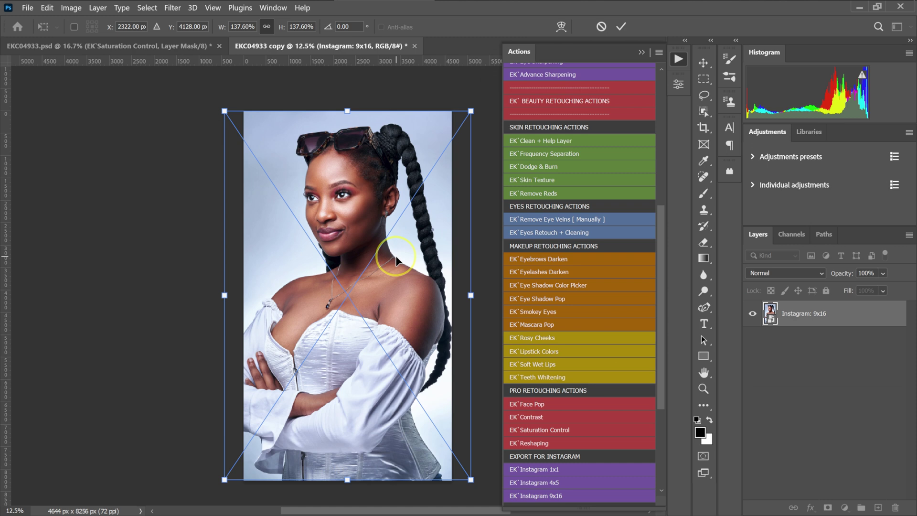
key(Return)
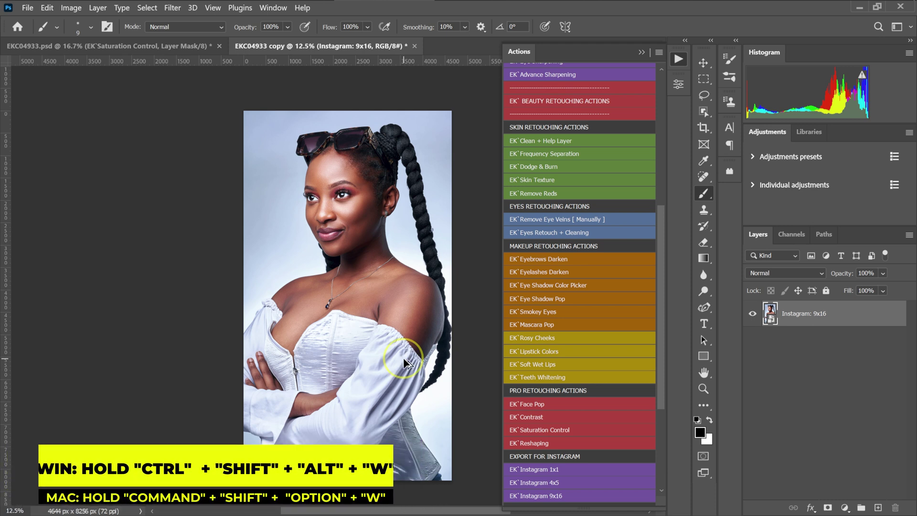
key(ctrl+shift+alt+w)
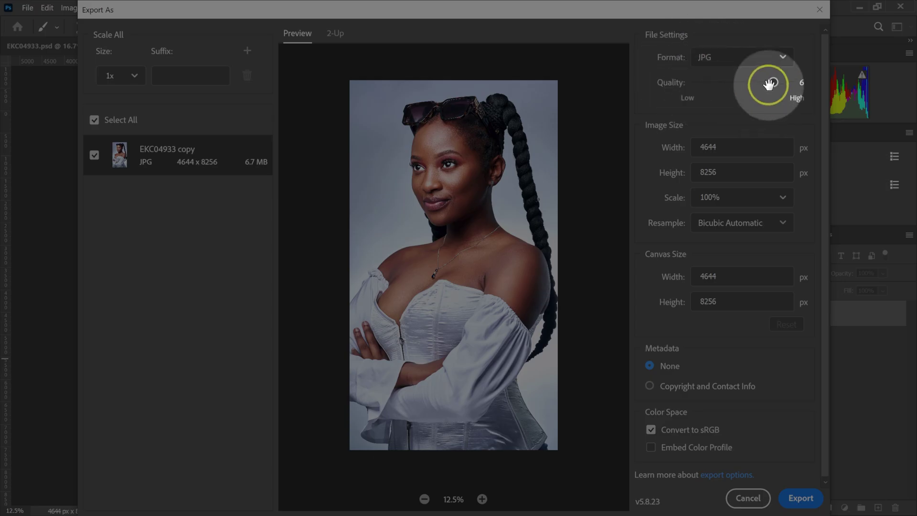
- Set JPG quality to 7 (16.5 MB) and export the 4644 x 8256 image
drag(773, 82, 819, 81)
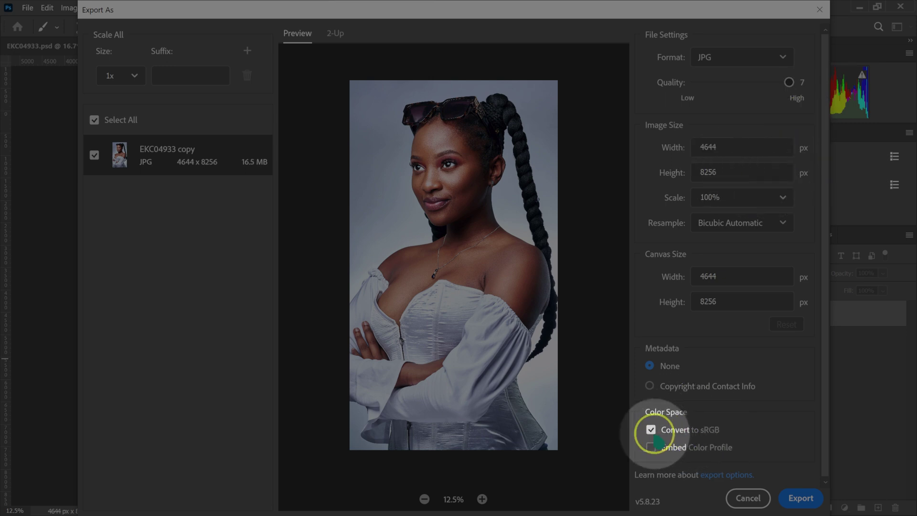
click(802, 498)
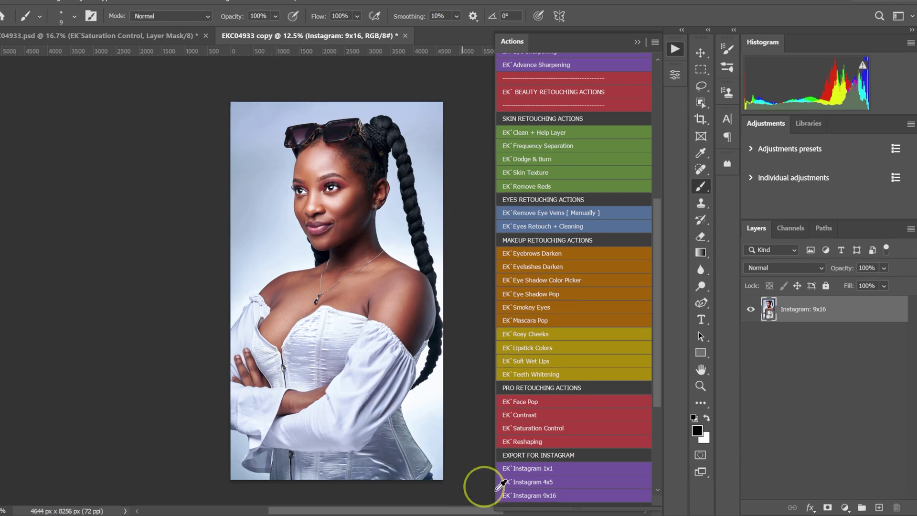
click(566, 475)
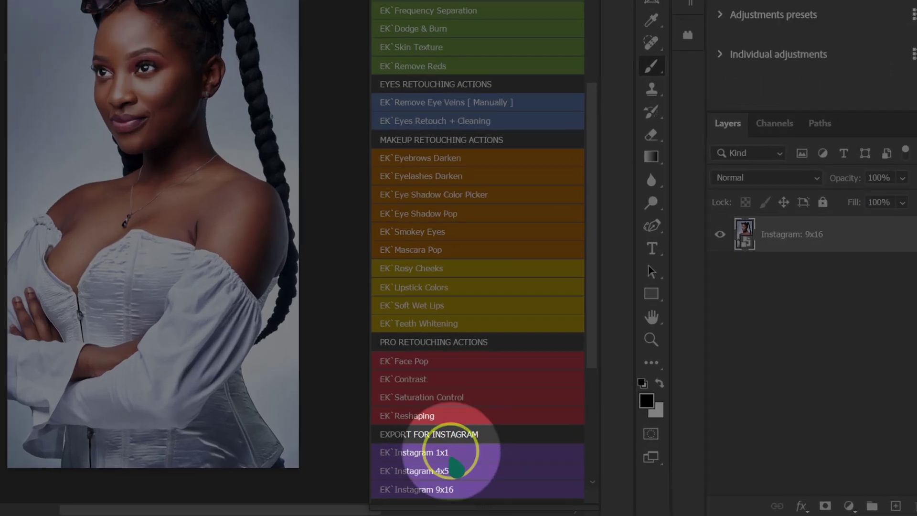